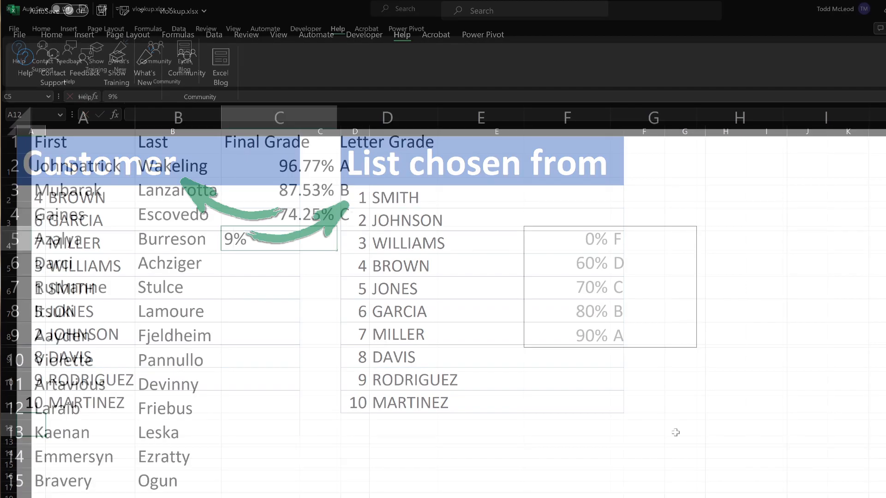
Enter the final grades 92.87%, 55.32%, 68.94% and 78.98% in cells C5 to C8.
{"action": "type", "text": "2.8"}
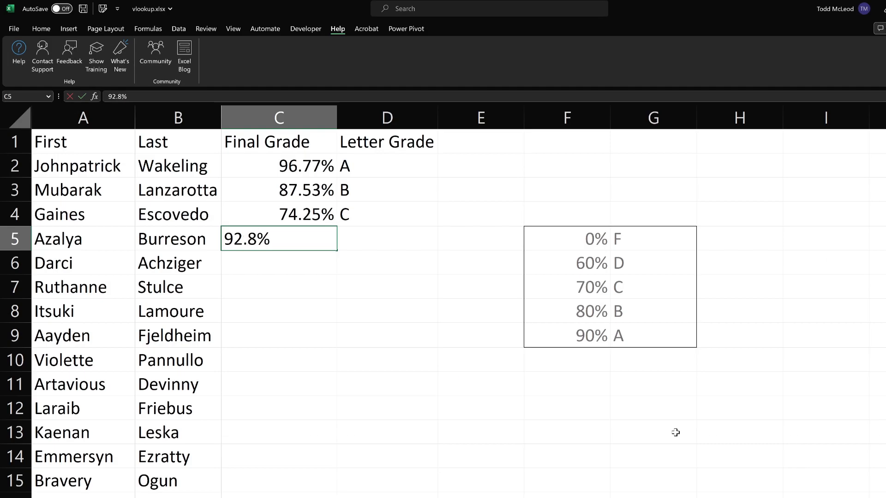
{"action": "type", "text": "7"}
{"action": "key", "text": "Return"}
{"action": "type", "text": "55.32"}
{"action": "key", "text": "Return"}
{"action": "type", "text": "68.94"}
{"action": "key", "text": "Return"}
{"action": "type", "text": "78.98"}
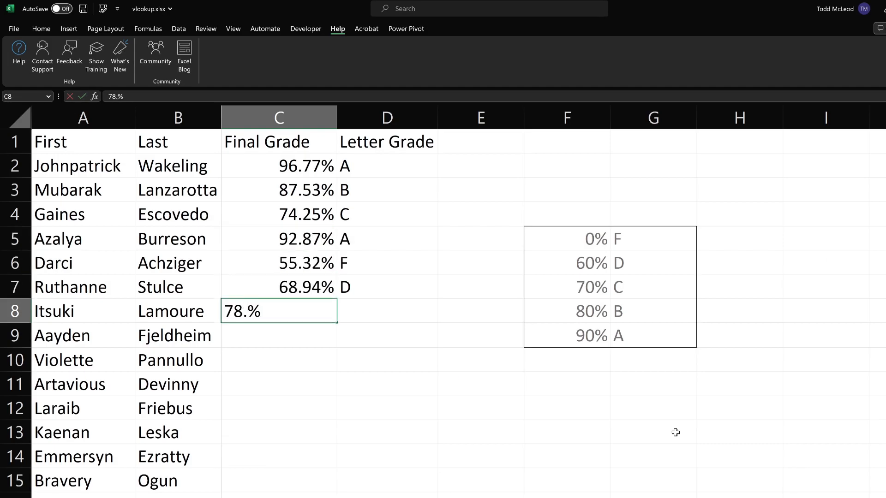
{"action": "key", "text": "Return"}
Enter the final grades 89.54%, 72.34% and 54.73% in C9 to C11, and start the C12 grade with 91.
{"action": "type", "text": "89.54"}
{"action": "key", "text": "Return"}
{"action": "type", "text": "72.34"}
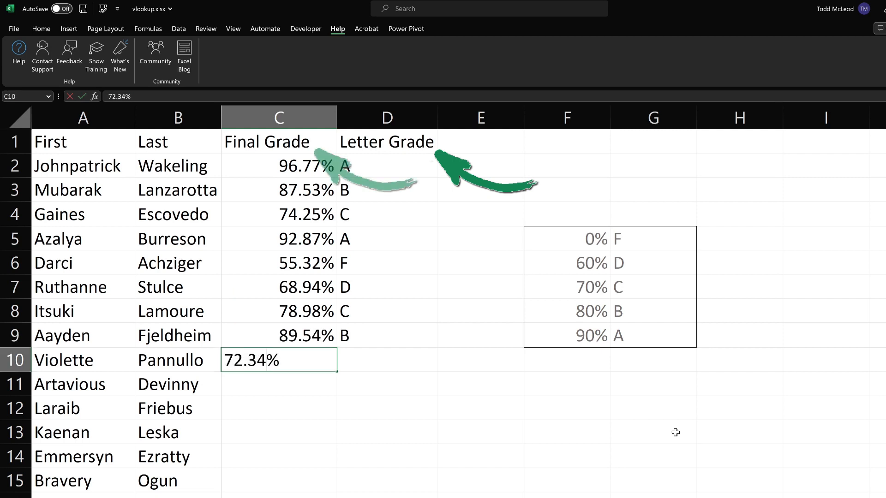
{"action": "key", "text": "Return"}
{"action": "type", "text": "54.73"}
{"action": "key", "text": "Return"}
{"action": "type", "text": "91."}
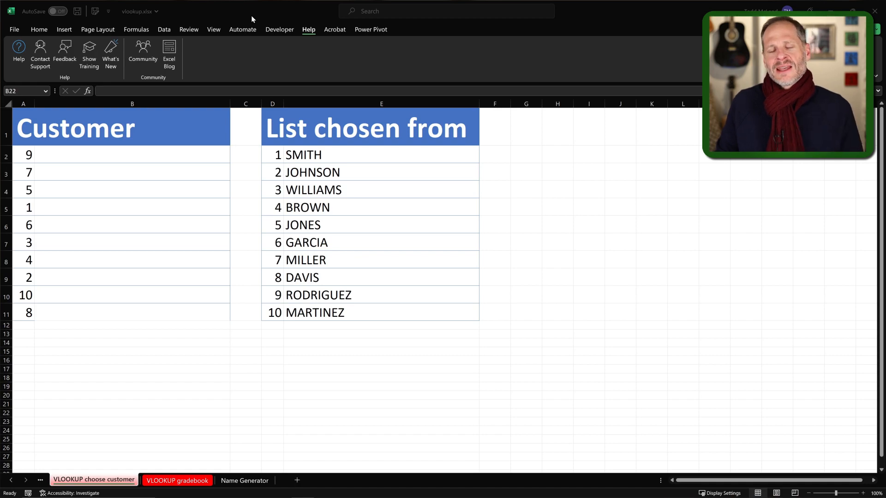
Search the built-in help for vlookup and open the VLOOKUP function article.
{"action": "left_click", "coordinate": [315, 31]}
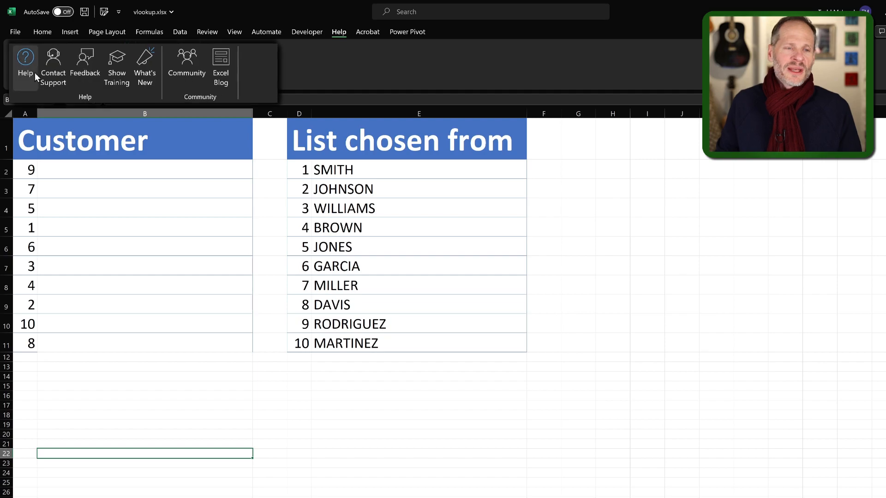
{"action": "left_click", "coordinate": [26, 60]}
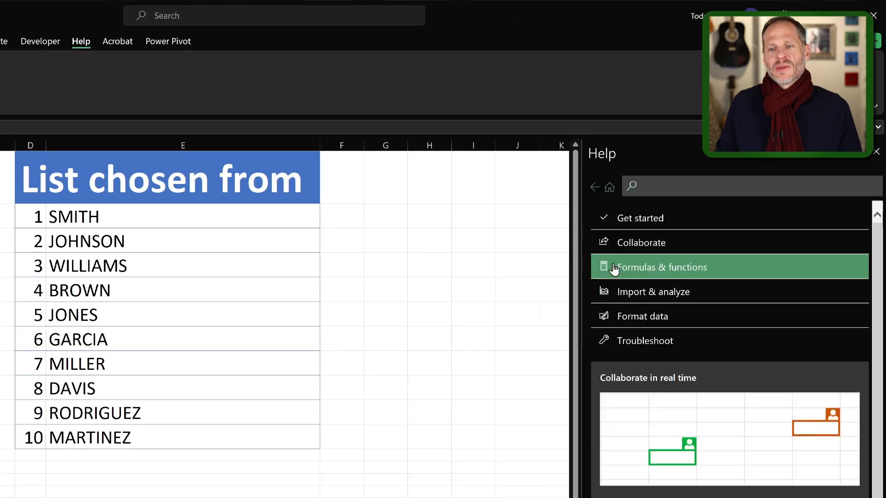
{"action": "type", "text": "vlookup"}
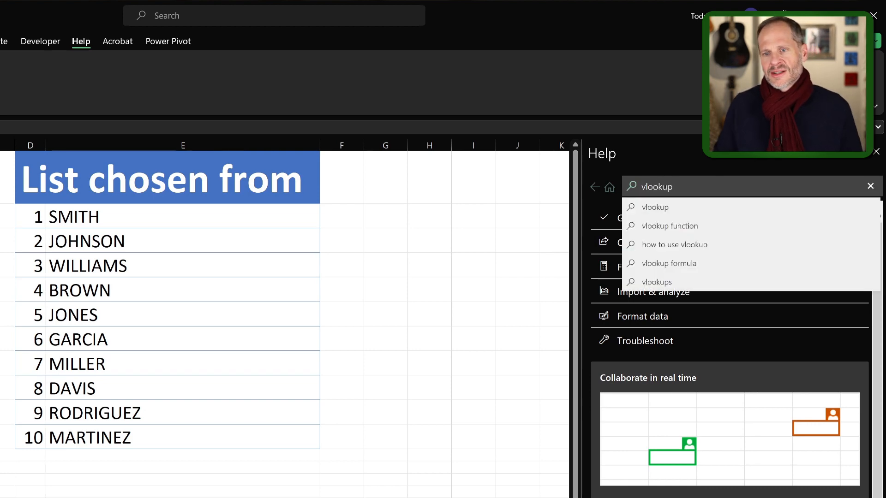
{"action": "key", "text": "Return"}
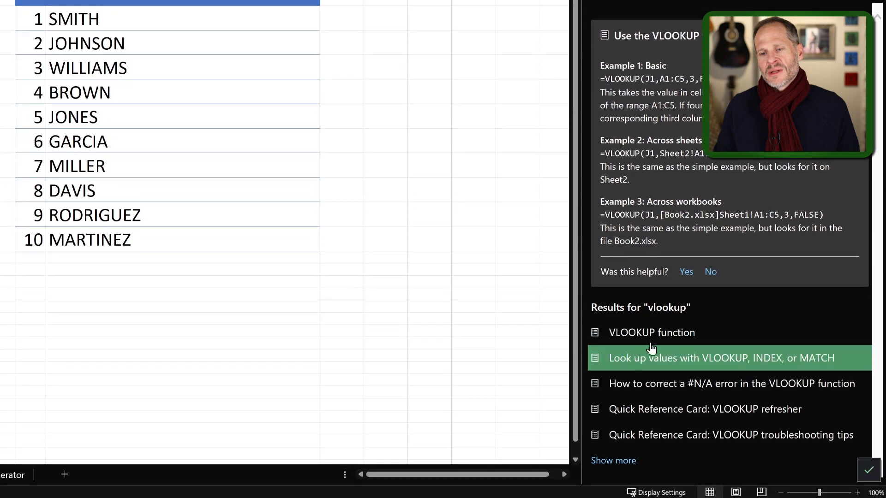
{"action": "left_click", "coordinate": [715, 338]}
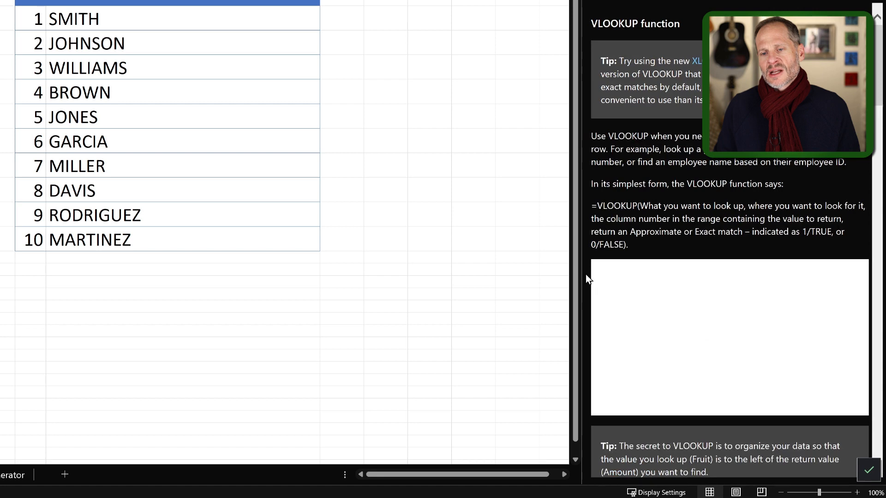
Widen the help pane to read the XLOOKUP article's note on Excel version availability, and return to the VLOOKUP article.
{"action": "left_click_drag", "start_coordinate": [581, 268], "coordinate": [346, 251]}
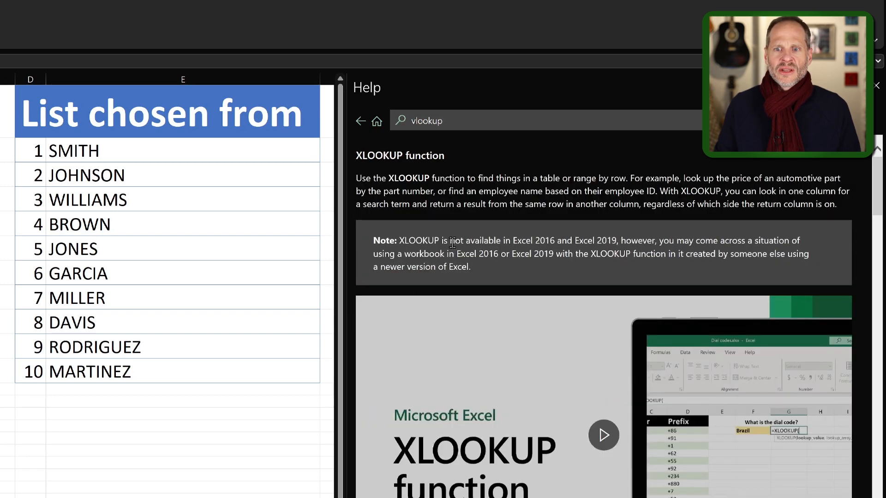
{"action": "left_click_drag", "start_coordinate": [621, 243], "coordinate": [574, 244]}
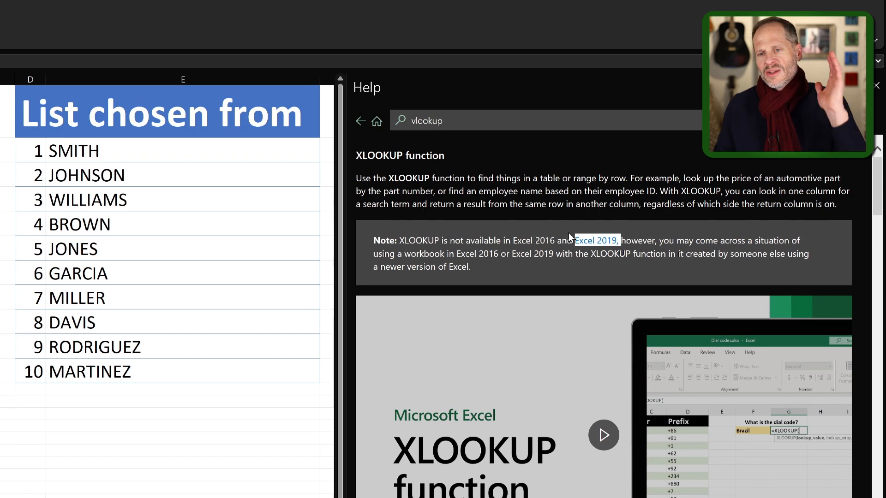
{"action": "left_click", "coordinate": [359, 123]}
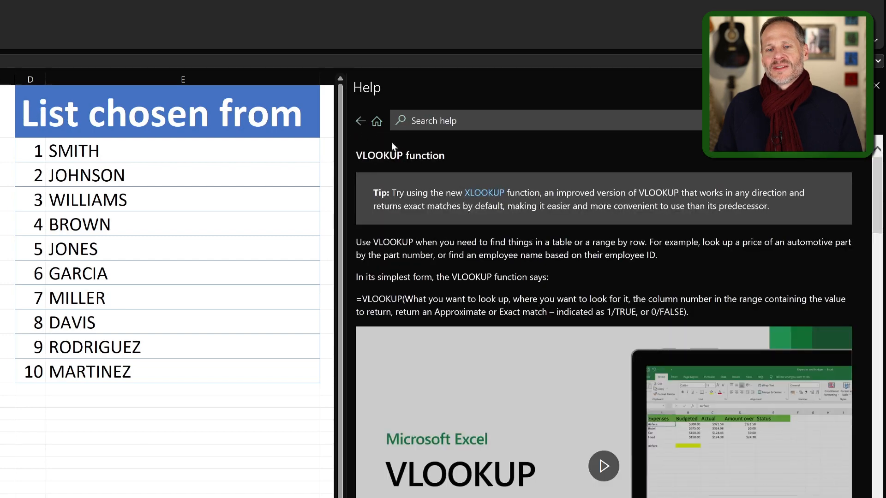
Expand the technical details of the VLOOKUP article and examine the function's syntax and argument descriptions.
{"action": "scroll", "coordinate": [496, 228], "scroll_direction": "down", "scroll_amount": 3}
{"action": "scroll", "coordinate": [497, 232], "scroll_direction": "down", "scroll_amount": 5}
{"action": "scroll", "coordinate": [497, 230], "scroll_direction": "up", "scroll_amount": 10}
{"action": "scroll", "coordinate": [496, 226], "scroll_direction": "down", "scroll_amount": 5}
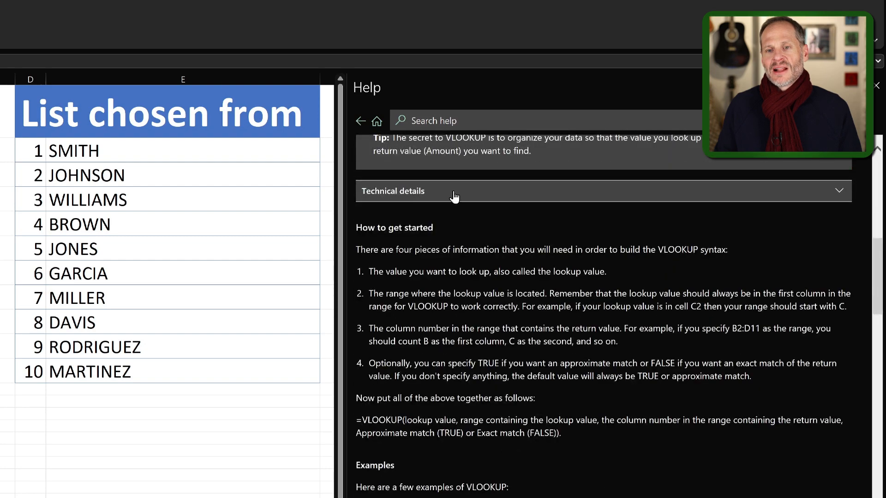
{"action": "left_click", "coordinate": [454, 196]}
{"action": "scroll", "coordinate": [509, 235], "scroll_direction": "down", "scroll_amount": 2}
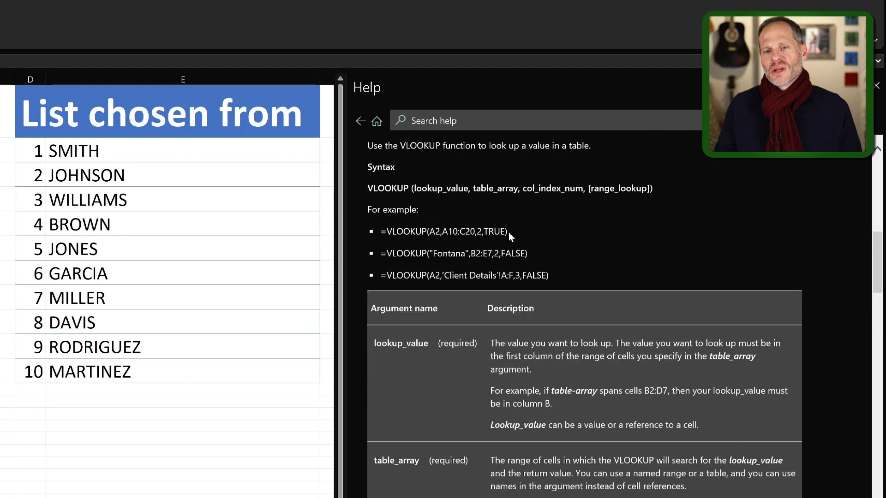
{"action": "left_click_drag", "start_coordinate": [367, 180], "coordinate": [644, 197]}
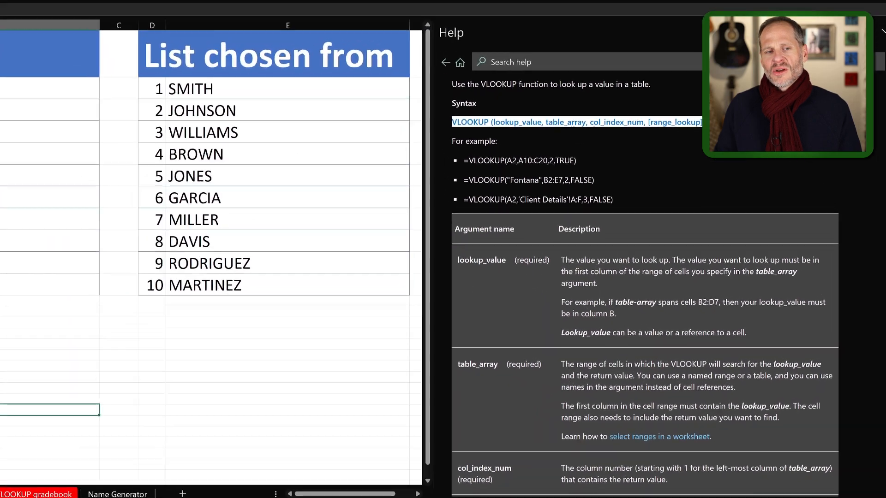
{"action": "scroll", "coordinate": [473, 238], "scroll_direction": "down", "scroll_amount": 1}
{"action": "scroll", "coordinate": [605, 318], "scroll_direction": "down", "scroll_amount": 1}
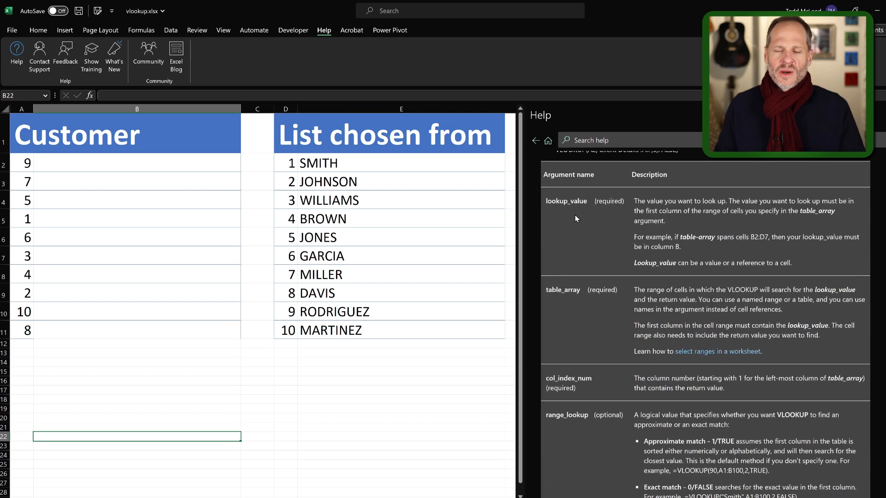
Start a VLOOKUP formula in B2 with cell A2 as the lookup value.
{"action": "left_click", "coordinate": [84, 161]}
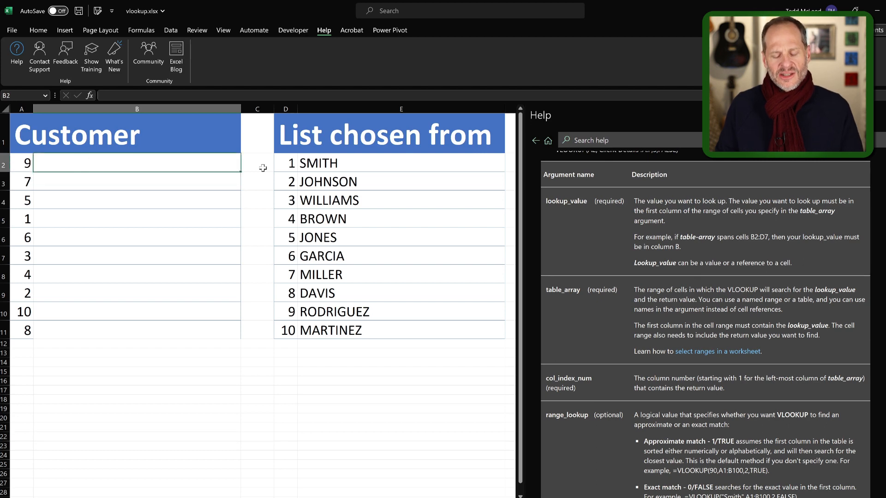
{"action": "type", "text": "=vloo"}
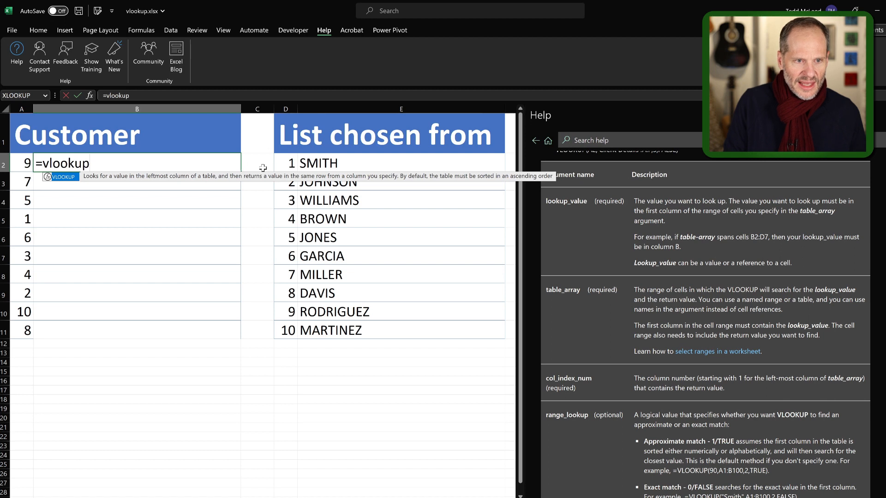
{"action": "type", "text": "kup"}
{"action": "key", "text": "Tab"}
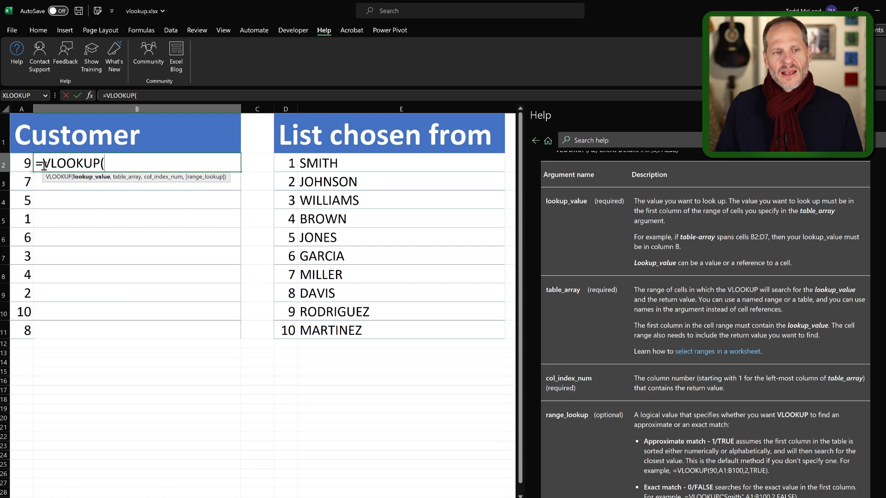
{"action": "left_click", "coordinate": [17, 162]}
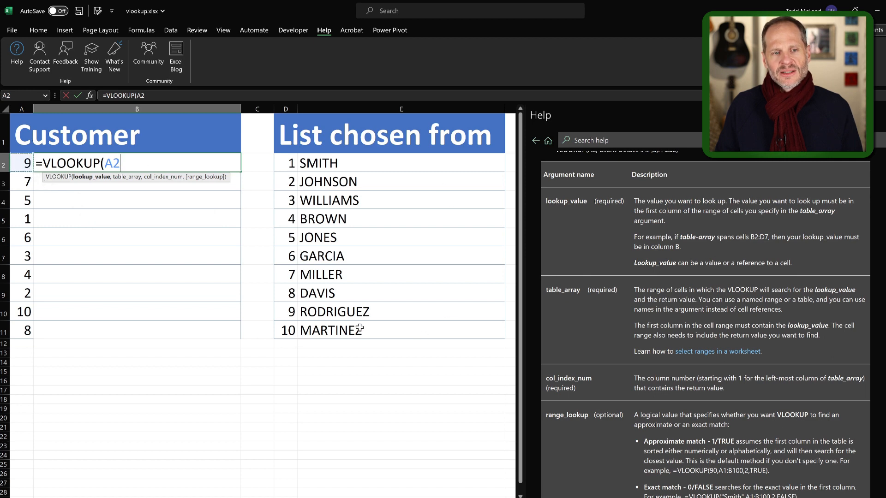
{"action": "type", "text": ","}
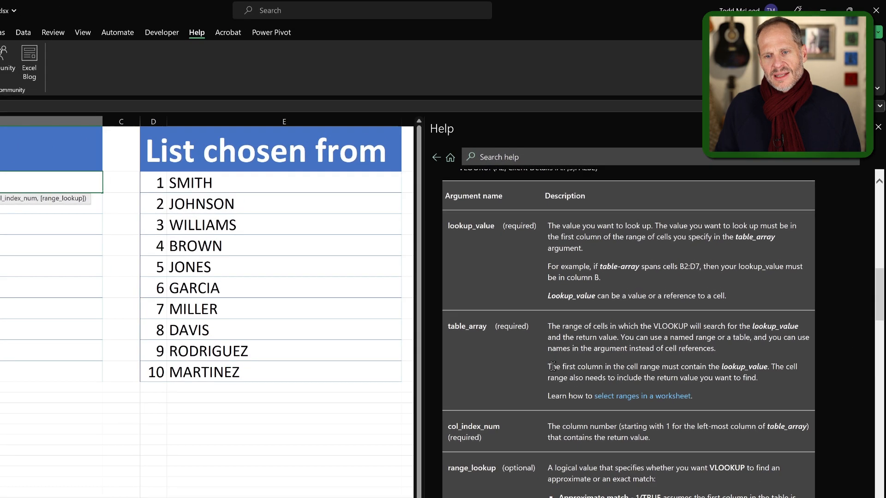
Check the help's rule on the first column of table_array, and enter $D$2:$E$11 as the formula's absolute table array.
{"action": "left_click_drag", "start_coordinate": [546, 368], "coordinate": [592, 367]}
{"action": "left_click_drag", "start_coordinate": [663, 369], "coordinate": [767, 369]}
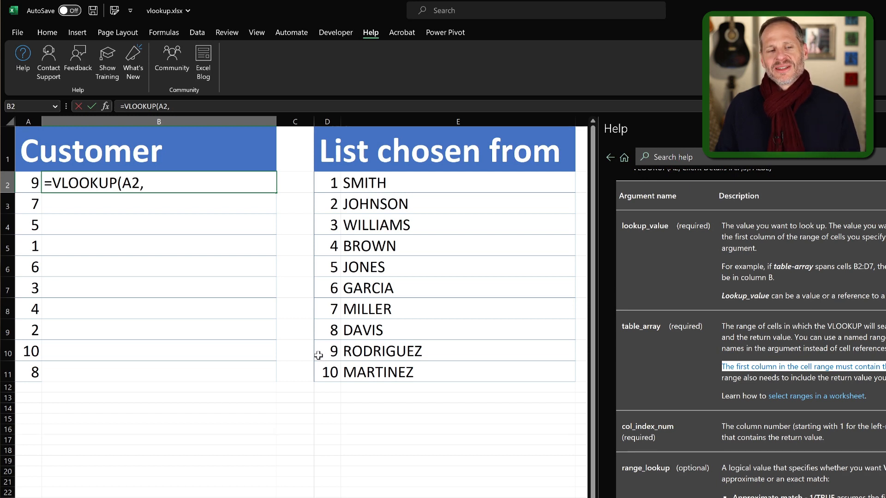
{"action": "left_click_drag", "start_coordinate": [329, 185], "coordinate": [435, 372]}
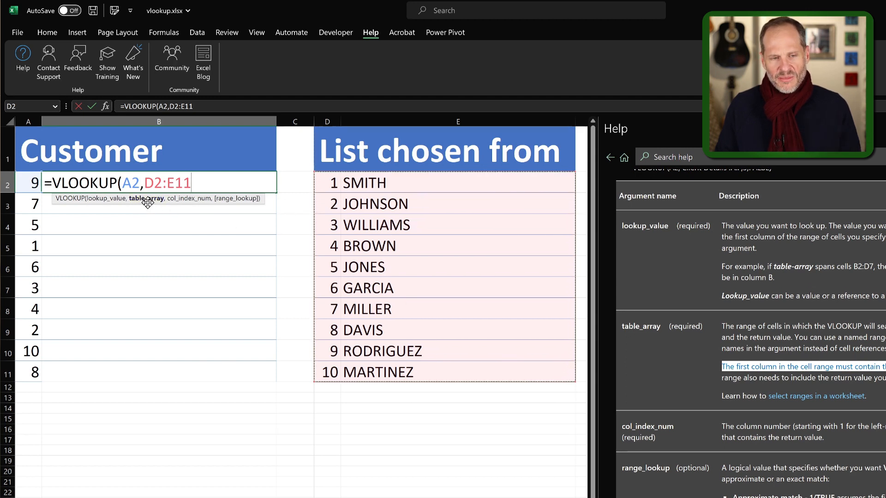
{"action": "key", "text": "F4"}
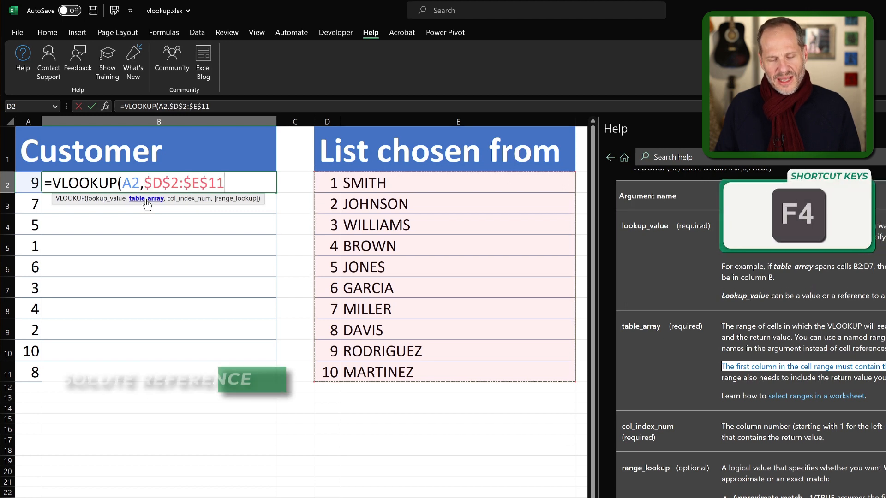
{"action": "type", "text": ","}
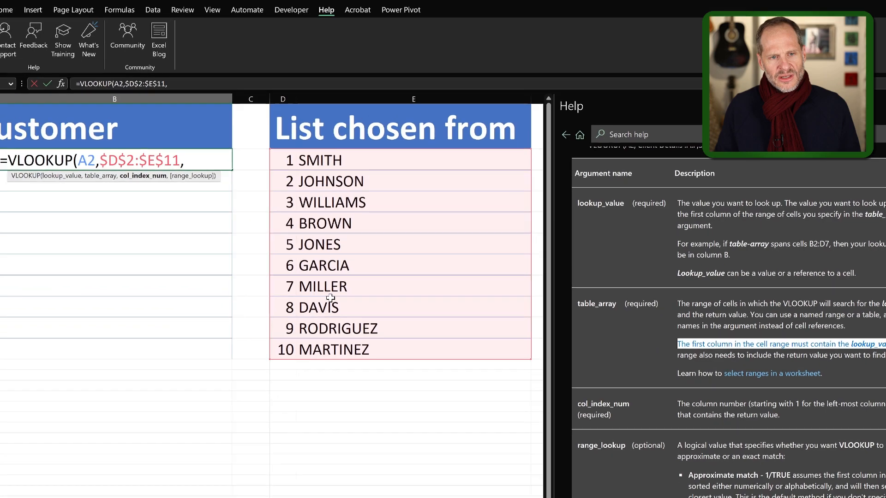
Complete the B2 formula with column index 2 and FALSE for an exact match.
{"action": "type", "text": "2,"}
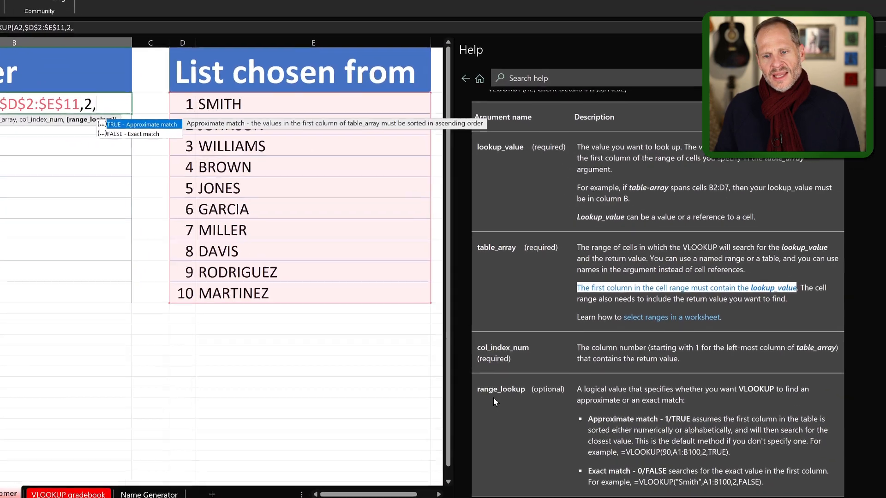
{"action": "scroll", "coordinate": [586, 402], "scroll_direction": "down", "scroll_amount": 3}
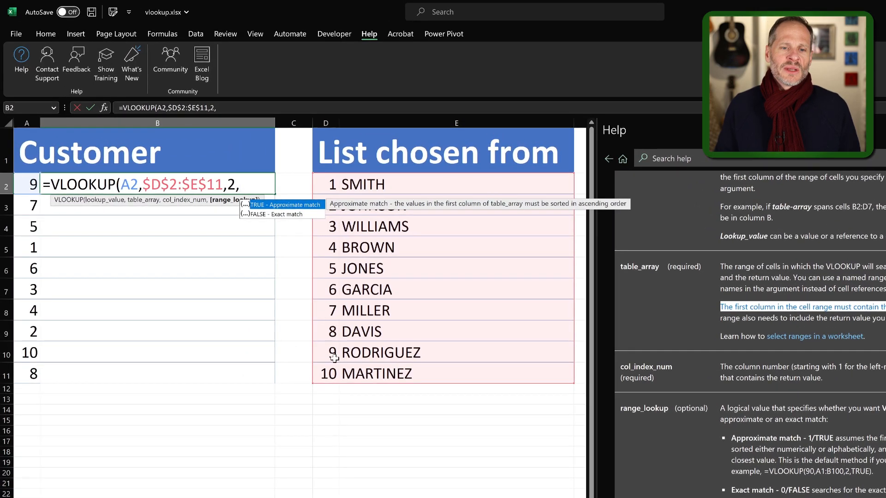
{"action": "type", "text": "FALSE)"}
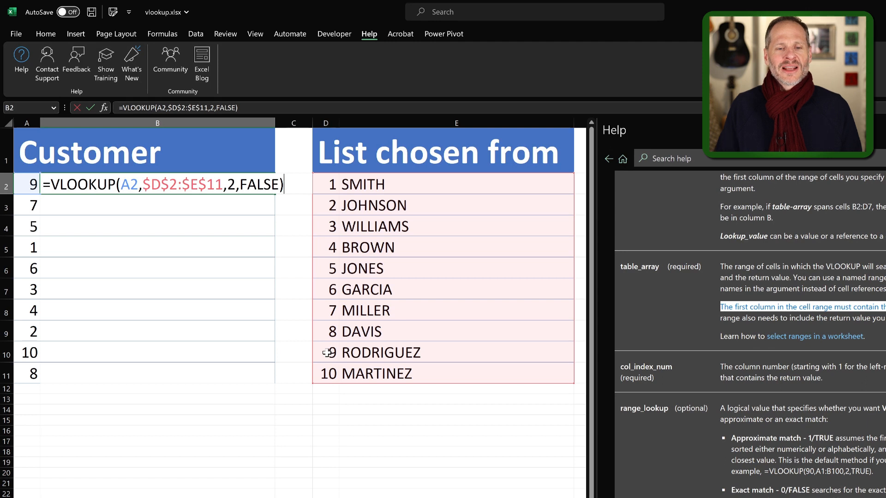
{"action": "key", "text": "Return"}
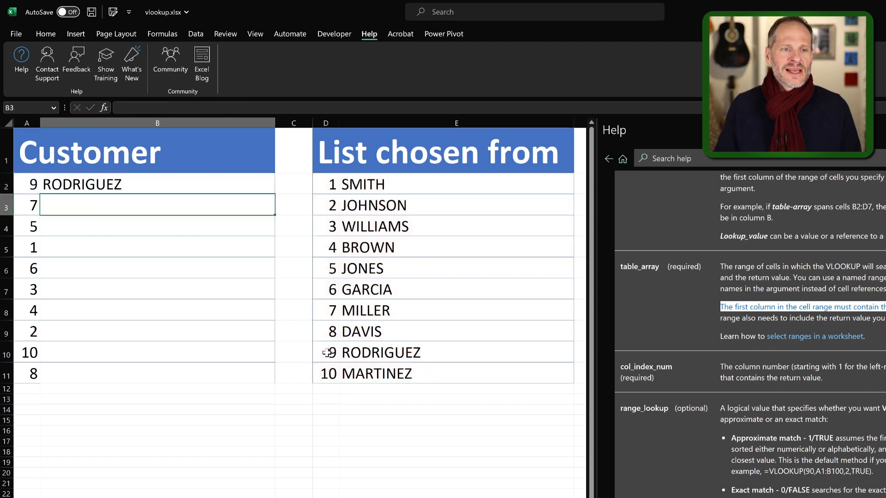
Copy the lookup formula from B2 into the remaining Customer cells B3 to B11.
{"action": "key", "text": "Up"}
{"action": "key", "text": "ctrl+c"}
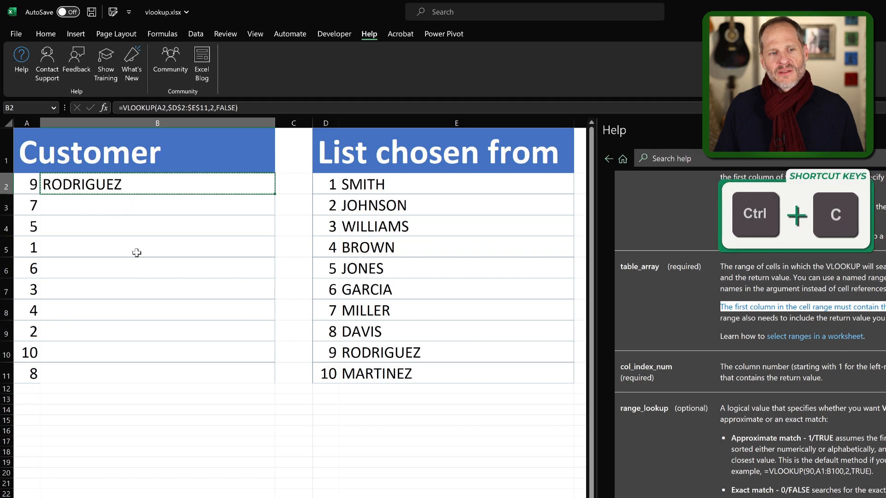
{"action": "left_click", "coordinate": [79, 203]}
{"action": "key", "text": "ctrl+v"}
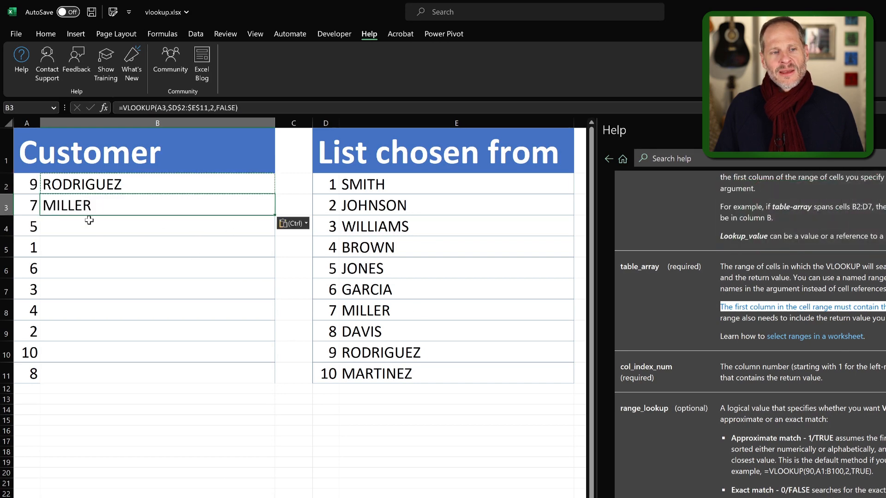
{"action": "left_click_drag", "start_coordinate": [94, 222], "coordinate": [117, 365]}
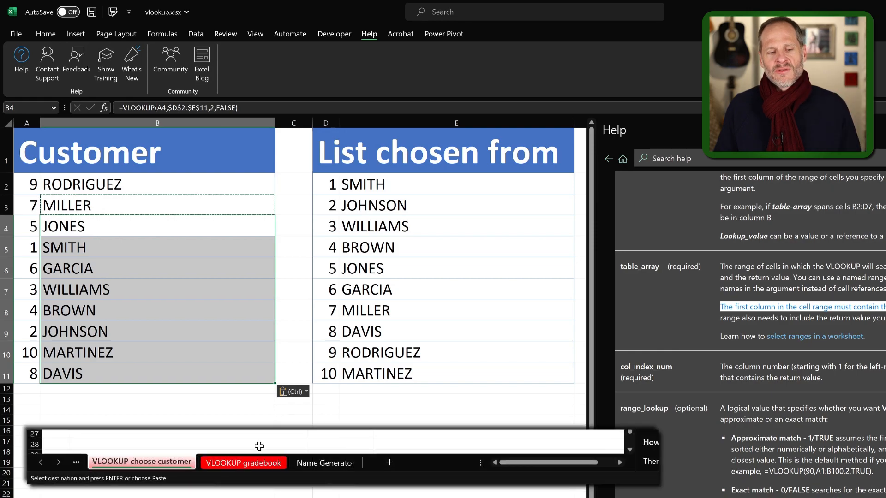
Switch to the VLOOKUP gradebook sheet, narrow the help pane to reveal the grade scale, and review the range_lookup options.
{"action": "left_click", "coordinate": [259, 464]}
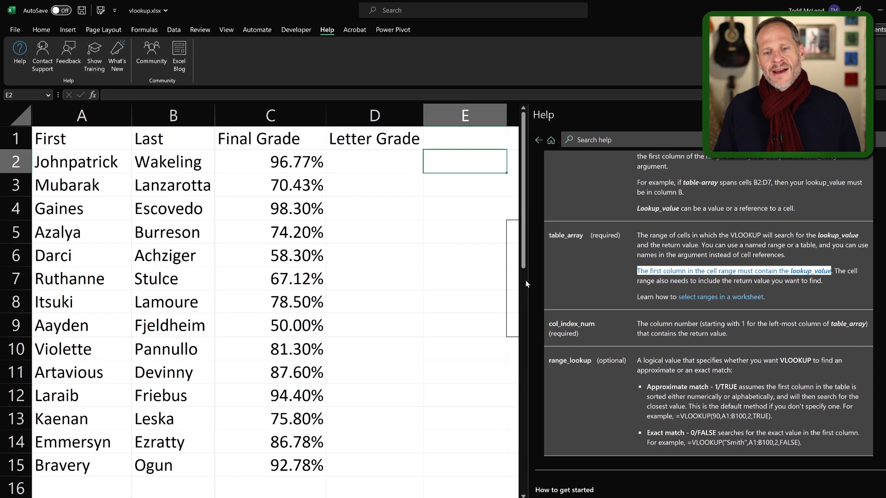
{"action": "left_click_drag", "start_coordinate": [527, 281], "coordinate": [690, 279]}
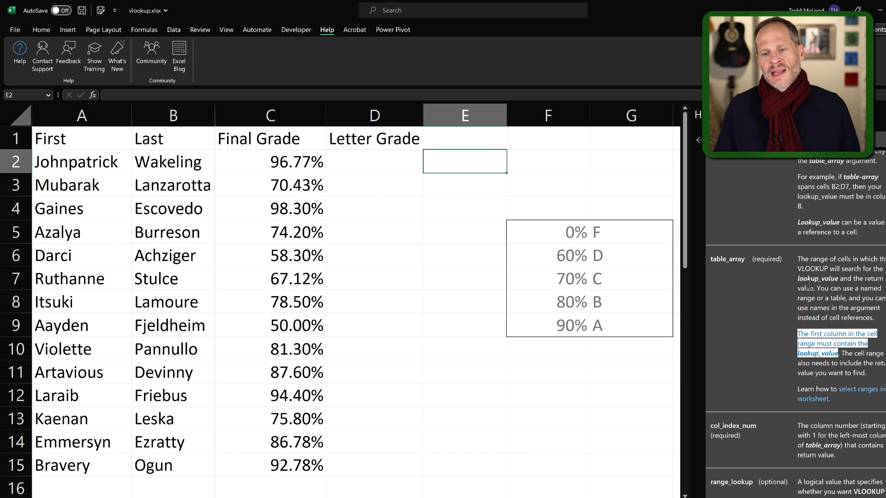
{"action": "scroll", "coordinate": [784, 369], "scroll_direction": "down", "scroll_amount": 5}
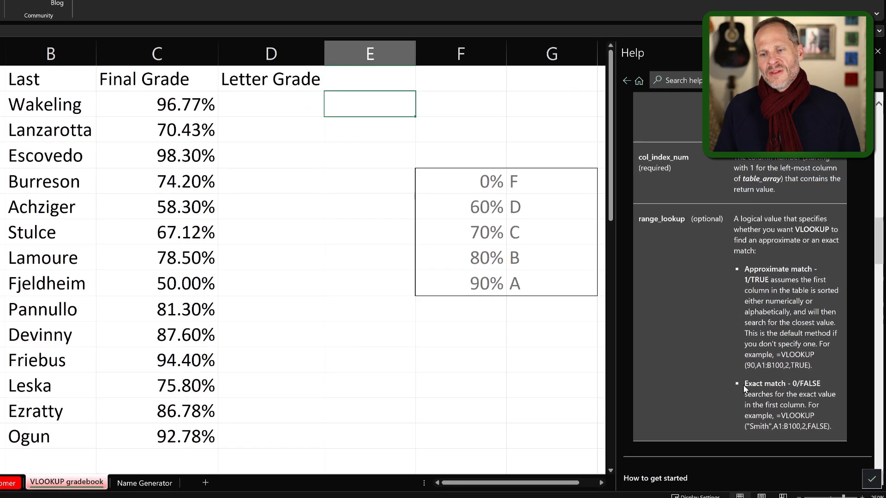
Compare the help's exact and approximate match rules, including the sorted first column requirement, with the grade thresholds in F5:F9.
{"action": "left_click_drag", "start_coordinate": [744, 385], "coordinate": [787, 384]}
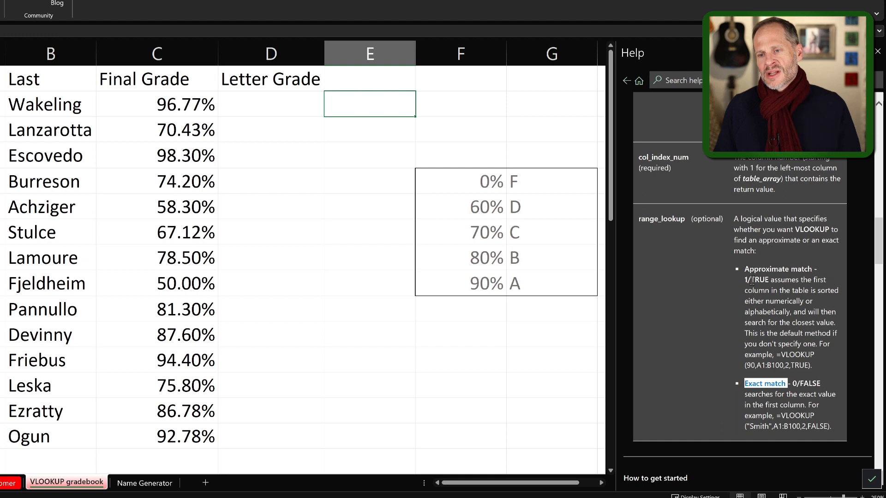
{"action": "left_click_drag", "start_coordinate": [746, 269], "coordinate": [810, 269]}
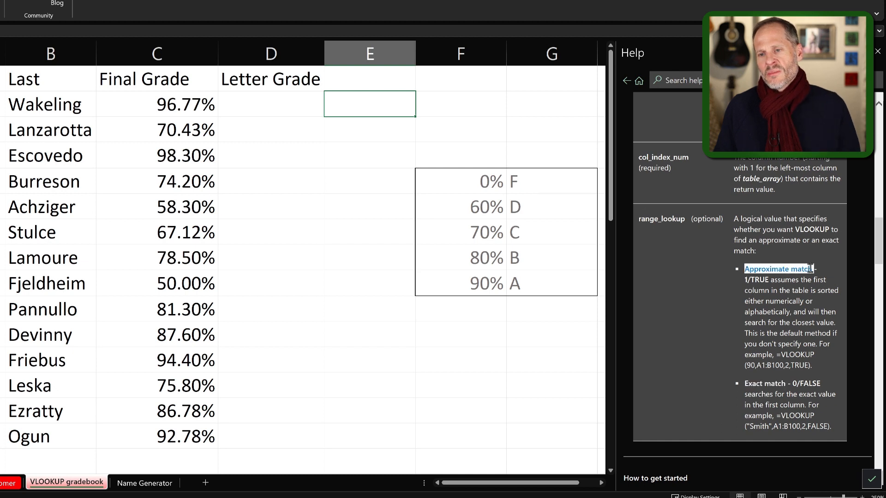
{"action": "left_click_drag", "start_coordinate": [769, 279], "coordinate": [804, 376]}
{"action": "left_click", "coordinate": [790, 312]}
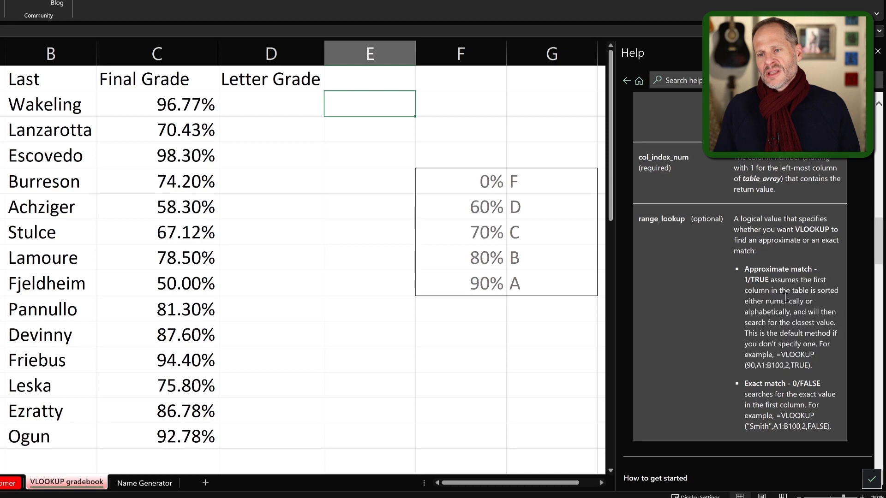
{"action": "left_click_drag", "start_coordinate": [795, 290], "coordinate": [788, 312]}
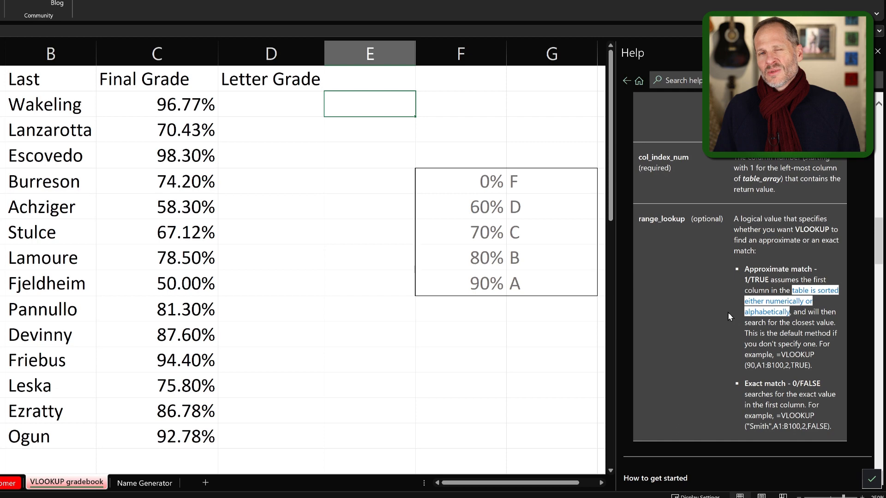
{"action": "left_click_drag", "start_coordinate": [481, 193], "coordinate": [489, 280]}
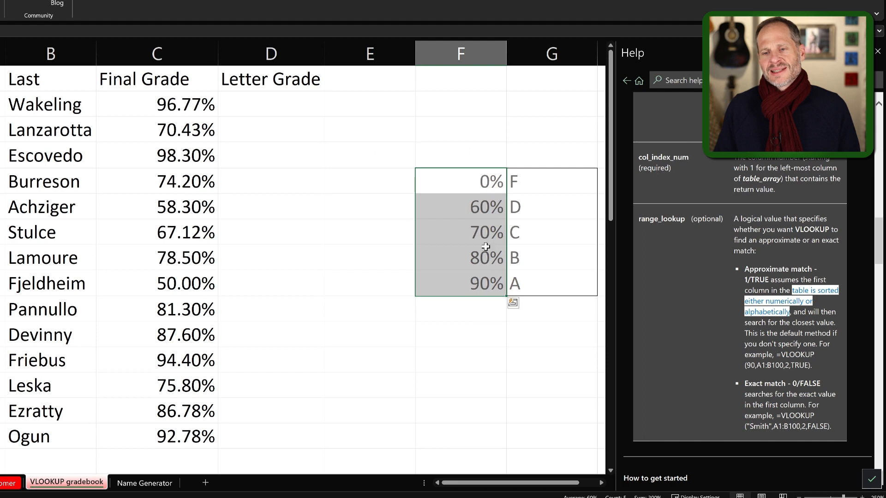
{"action": "left_click", "coordinate": [490, 331]}
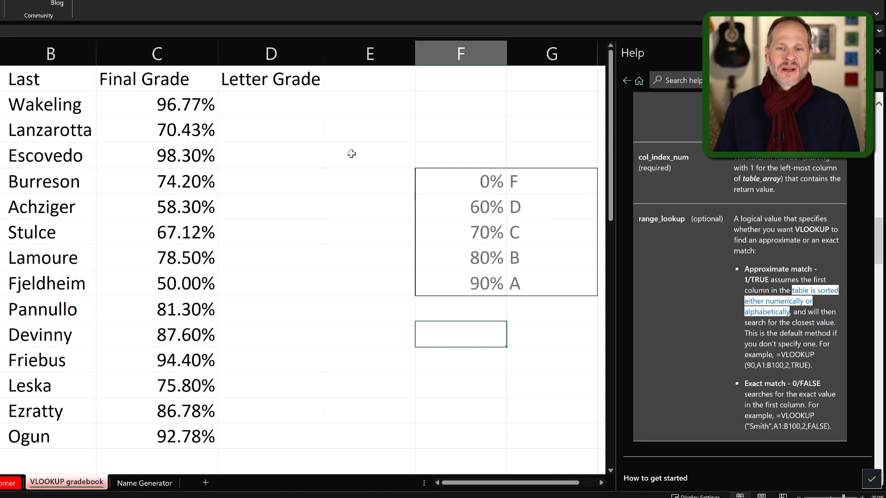
Start a VLOOKUP formula in D2 with C2 as the lookup value and $F$5:$G$9 as the absolute table array.
{"action": "left_click", "coordinate": [265, 105]}
{"action": "type", "text": "=vlookup"}
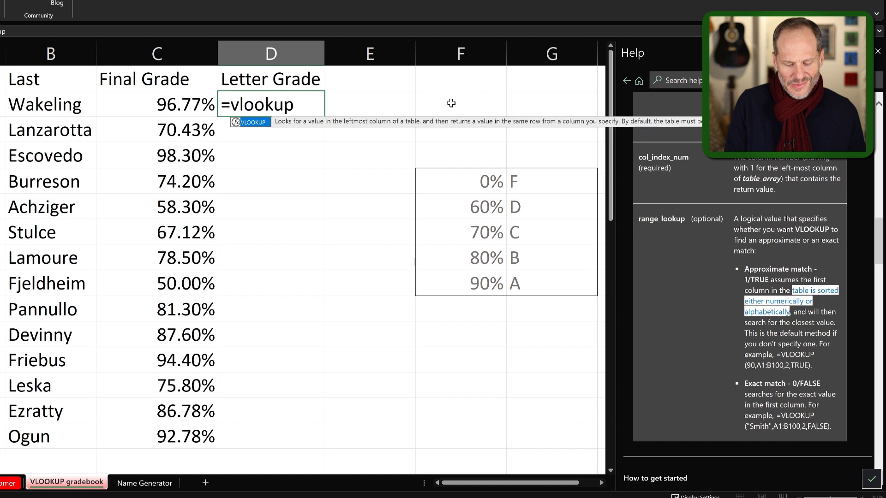
{"action": "type", "text": "("}
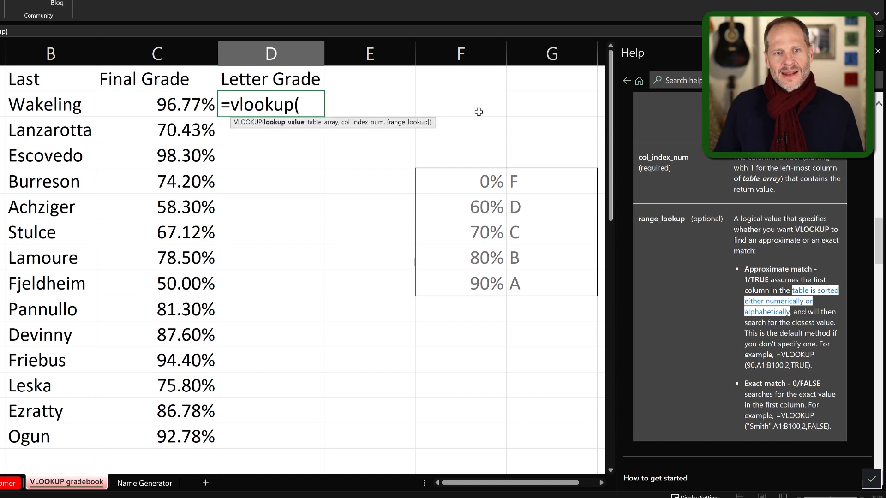
{"action": "left_click", "coordinate": [178, 106]}
{"action": "type", "text": ","}
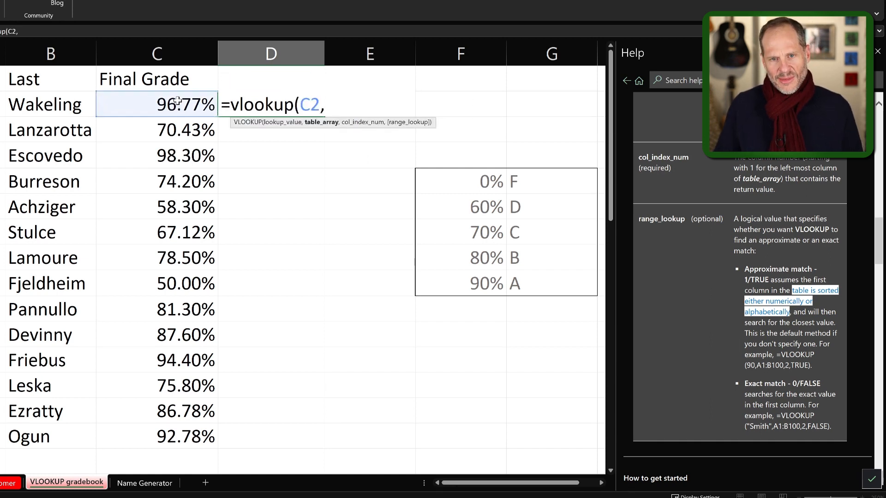
{"action": "left_click_drag", "start_coordinate": [496, 184], "coordinate": [516, 280]}
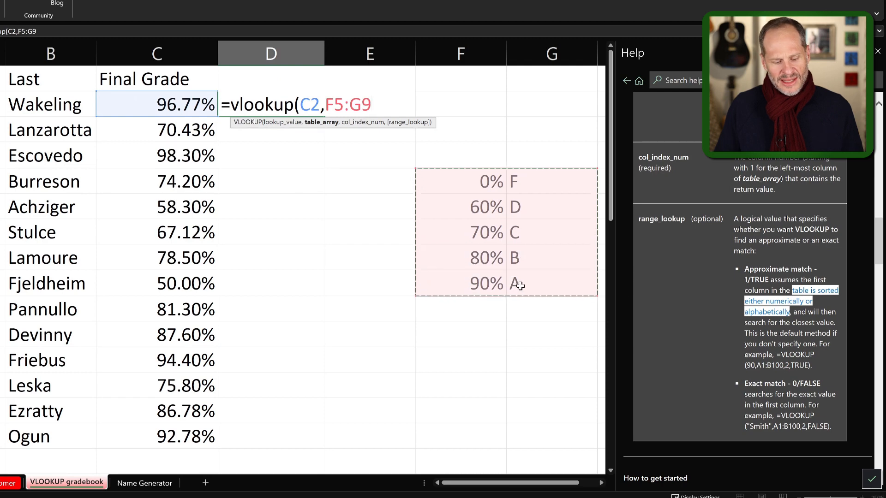
{"action": "key", "text": "F4"}
{"action": "type", "text": ","}
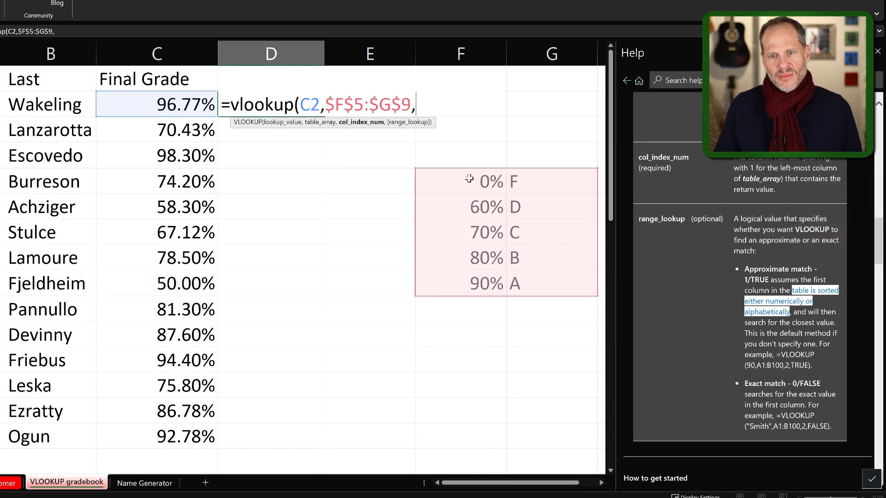
Complete the D2 formula with column index 2 and TRUE for an approximate match.
{"action": "type", "text": "2"}
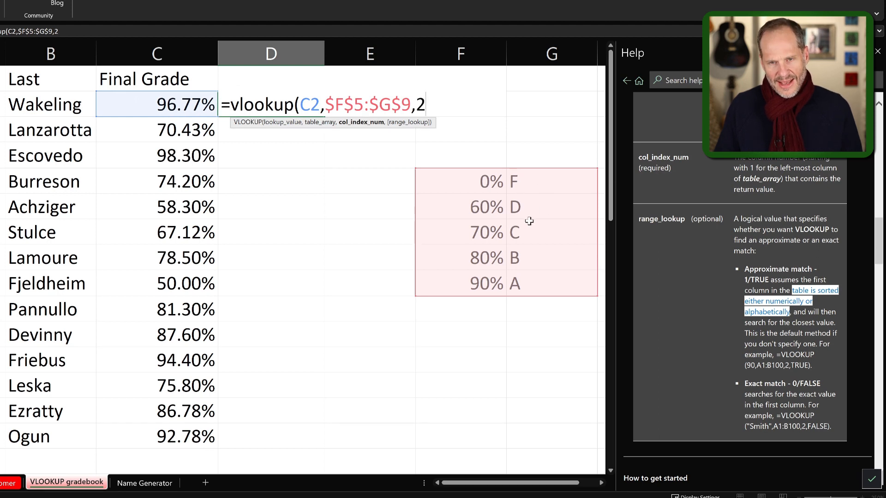
{"action": "type", "text": ","}
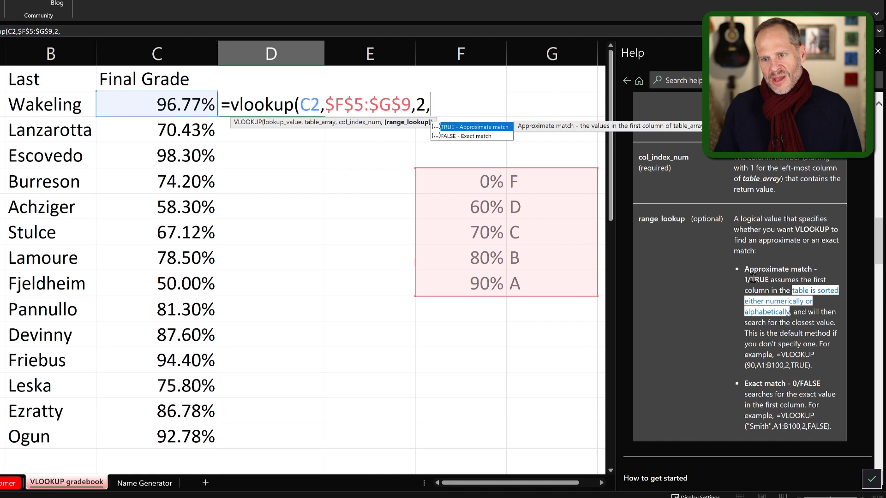
{"action": "type", "text": "TRUE)"}
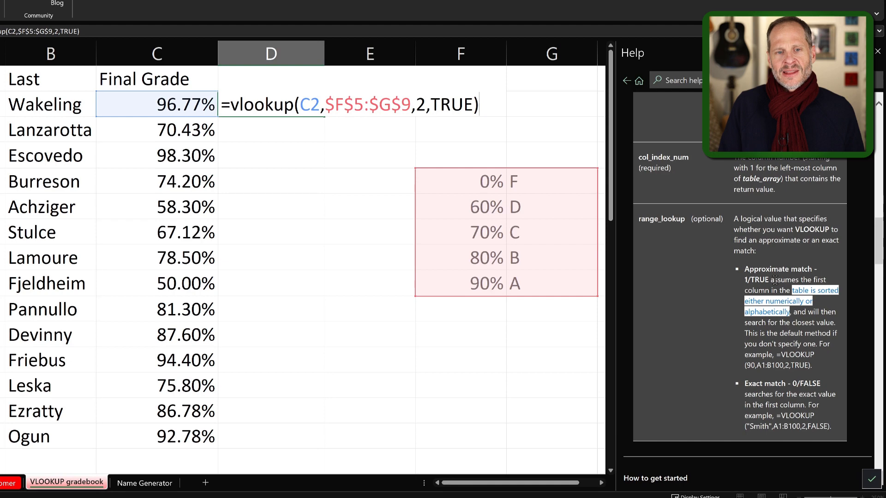
{"action": "key", "text": "Return"}
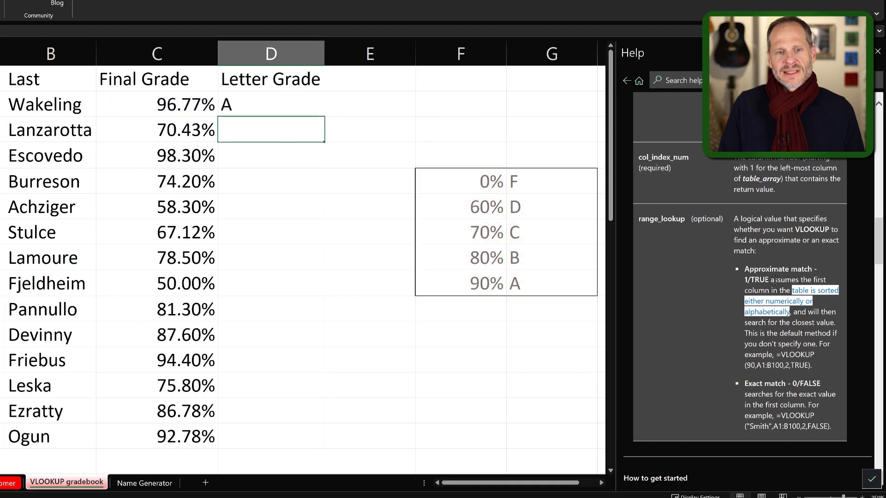
Copy the lookup formula from D2 into the remaining Letter Grade cells D3 to D15.
{"action": "key", "text": "Up"}
{"action": "key", "text": "ctrl+c"}
{"action": "key", "text": "Down"}
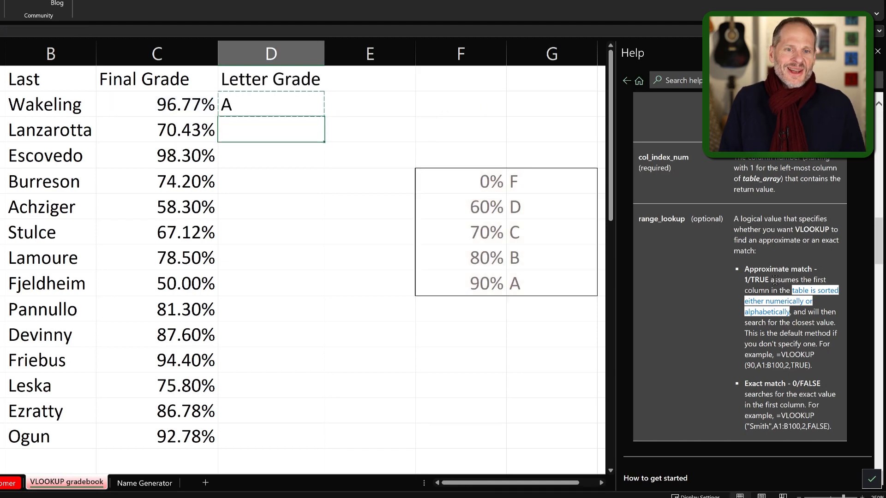
{"action": "key", "text": "ctrl+v"}
{"action": "key", "text": "Down"}
{"action": "key", "text": "ctrl+v"}
{"action": "key", "text": "Down"}
{"action": "key", "text": "ctrl+v"}
{"action": "key", "text": "Down"}
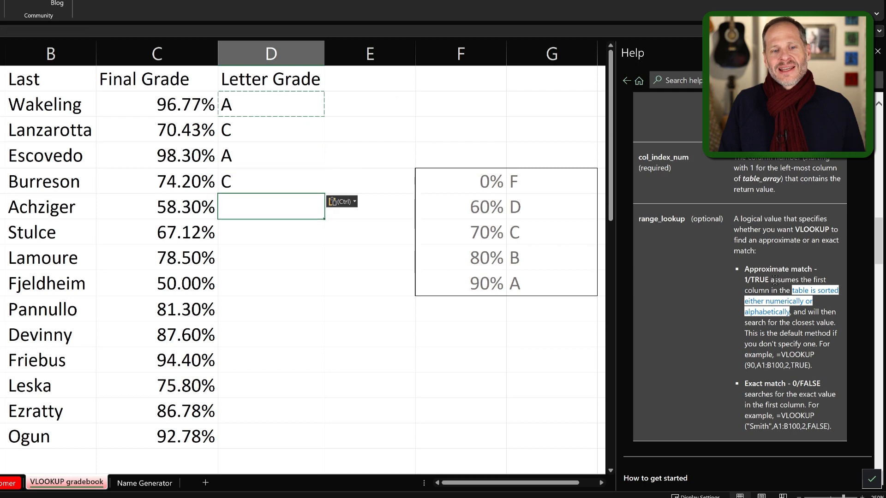
{"action": "key", "text": "ctrl+v"}
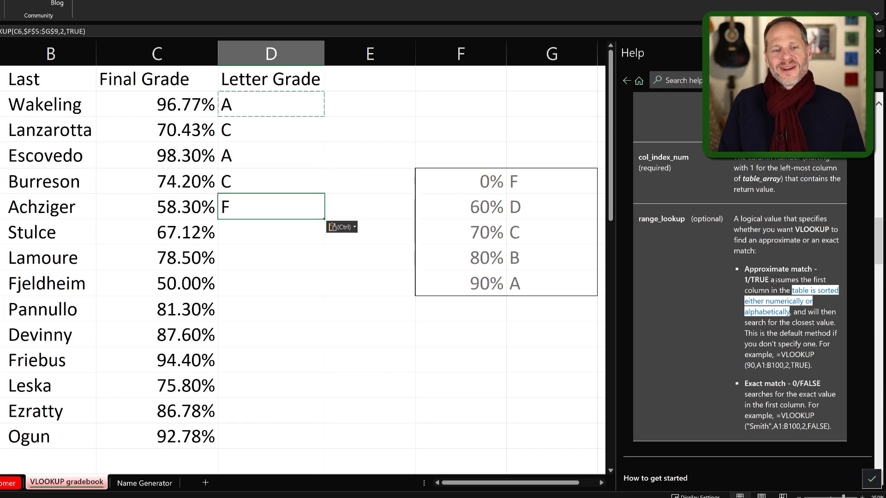
{"action": "key", "text": "Down"}
{"action": "key", "text": "ctrl+v"}
{"action": "key", "text": "Down"}
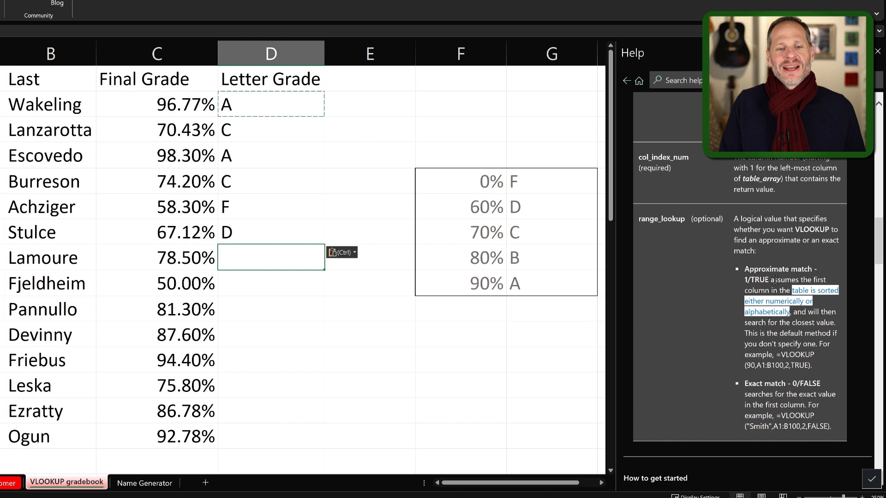
{"action": "key", "text": "ctrl+v"}
{"action": "key", "text": "Down"}
{"action": "key", "text": "ctrl+v"}
{"action": "key", "text": "Down"}
{"action": "key", "text": "ctrl+v"}
{"action": "key", "text": "Down"}
{"action": "key", "text": "ctrl+v"}
{"action": "key", "text": "Down"}
{"action": "key", "text": "ctrl+v"}
{"action": "key", "text": "Down"}
{"action": "key", "text": "ctrl+v"}
{"action": "key", "text": "Down"}
{"action": "key", "text": "ctrl+v"}
{"action": "key", "text": "Down"}
{"action": "key", "text": "ctrl+v"}
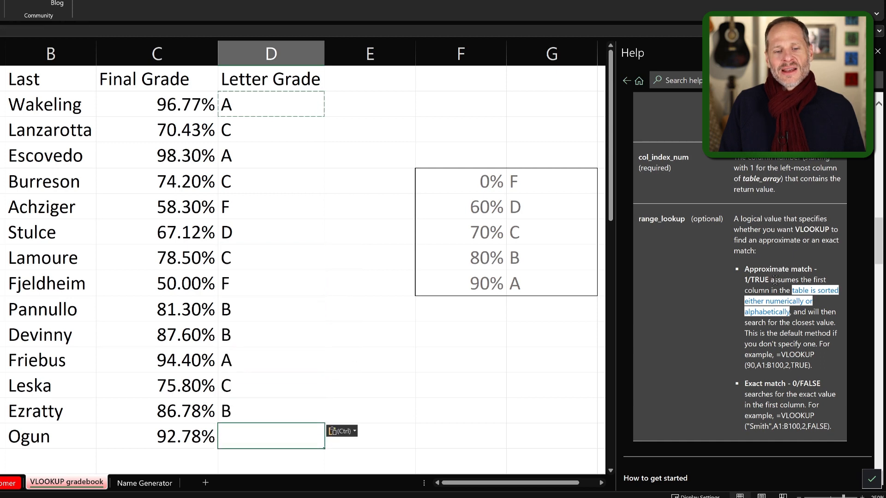
{"action": "key", "text": "Up"}
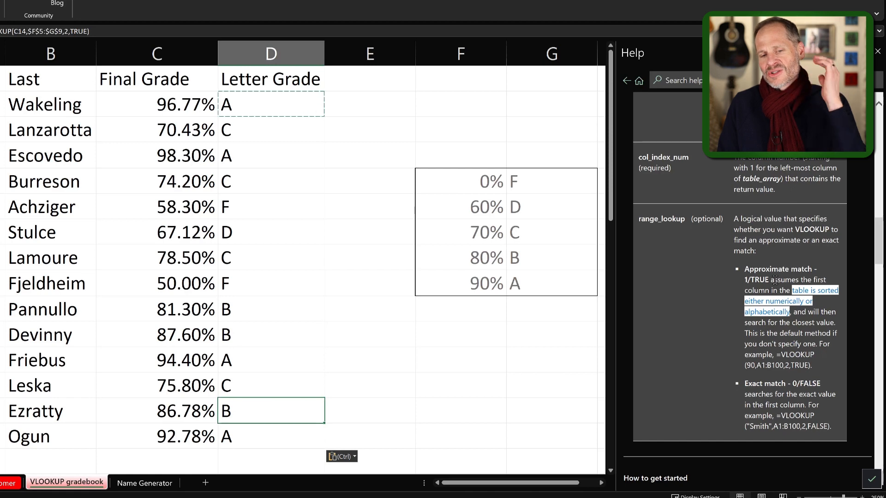